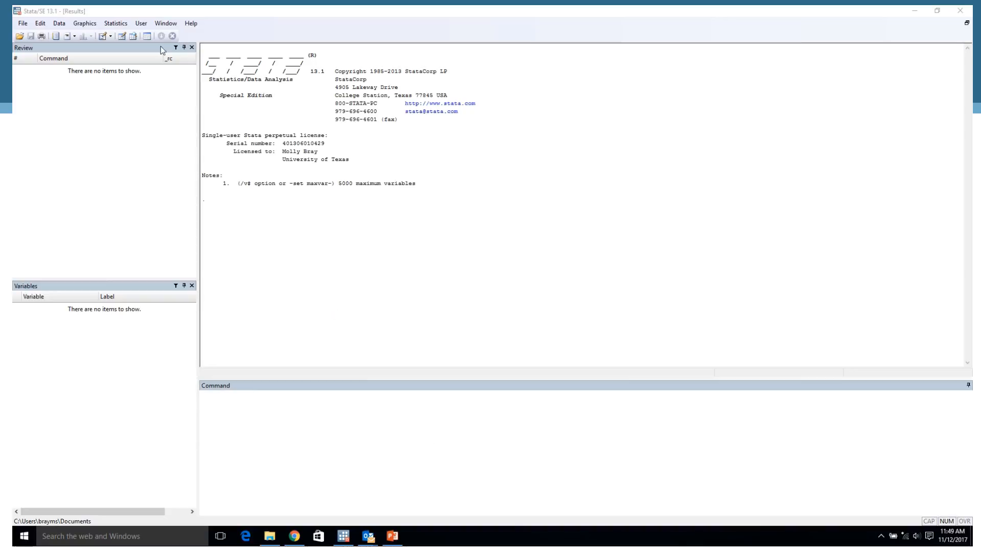
# Display the Properties pane and close it again.
pyautogui.click(163, 24)
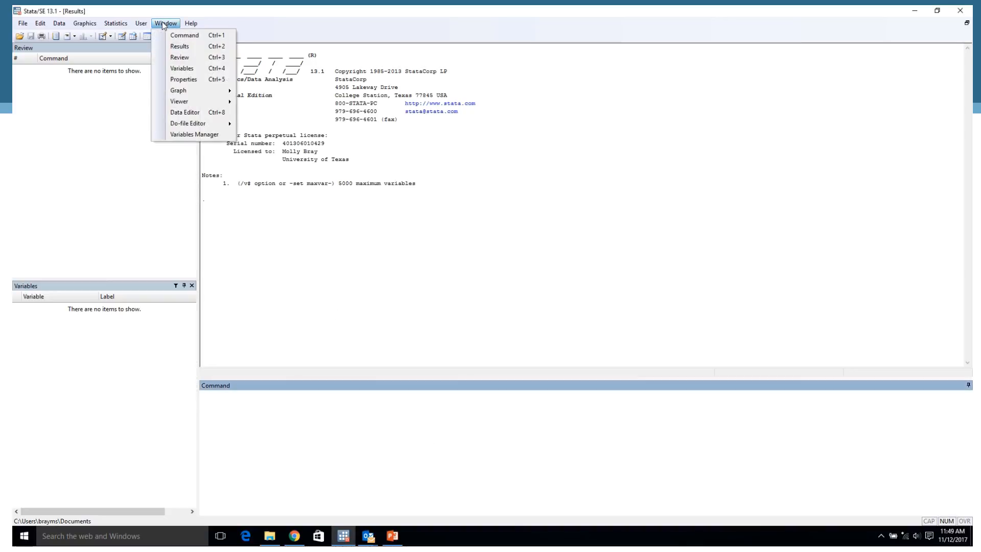
pyautogui.click(197, 81)
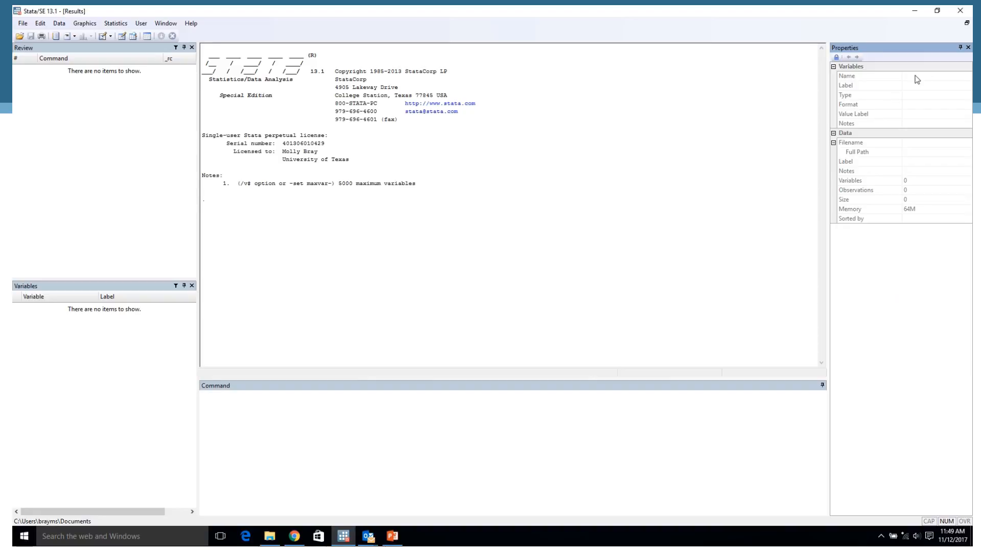
pyautogui.click(967, 48)
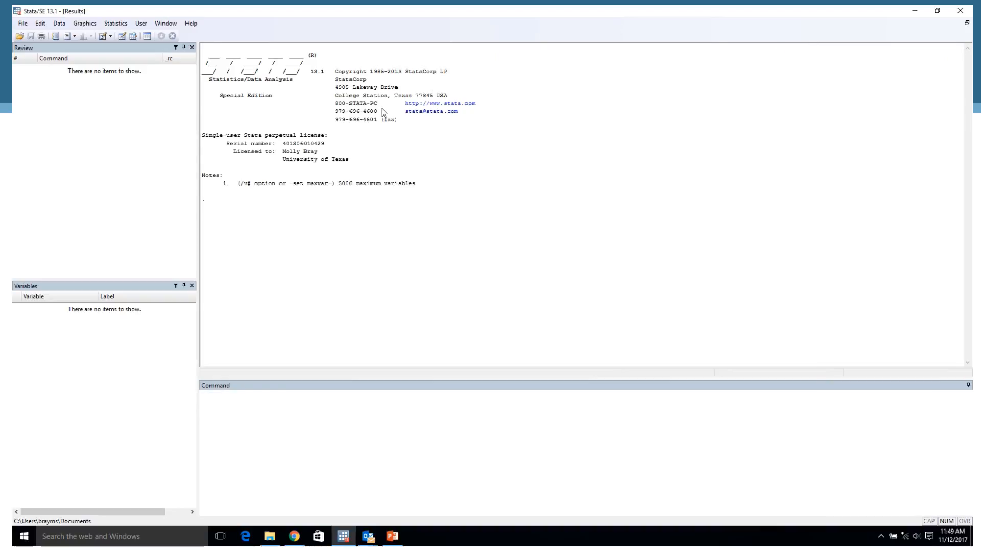
# Move the Variables pane out from under the Review pane and dock it along the right side of the Results area.
pyautogui.click(122, 289)
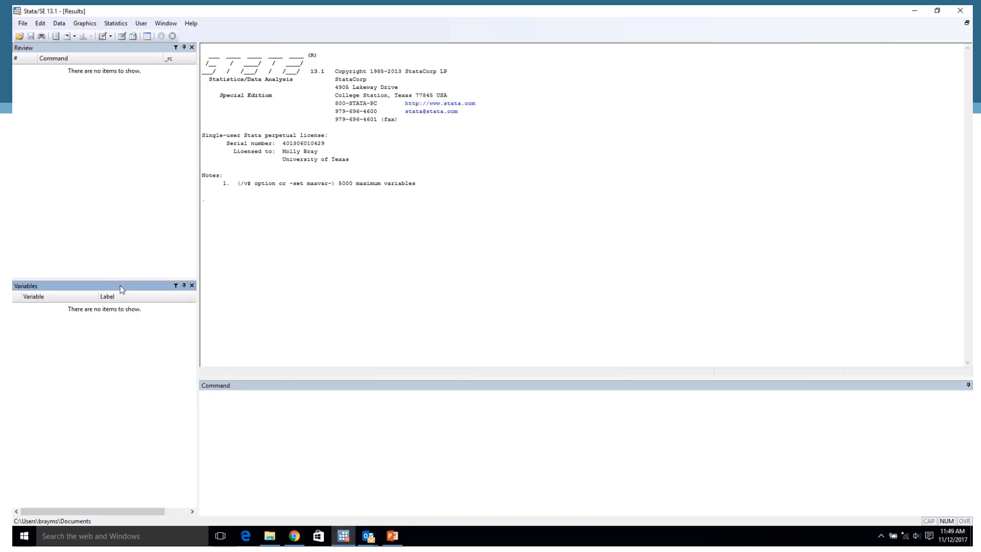
pyautogui.moveTo(122, 290); pyautogui.dragTo(588, 200)
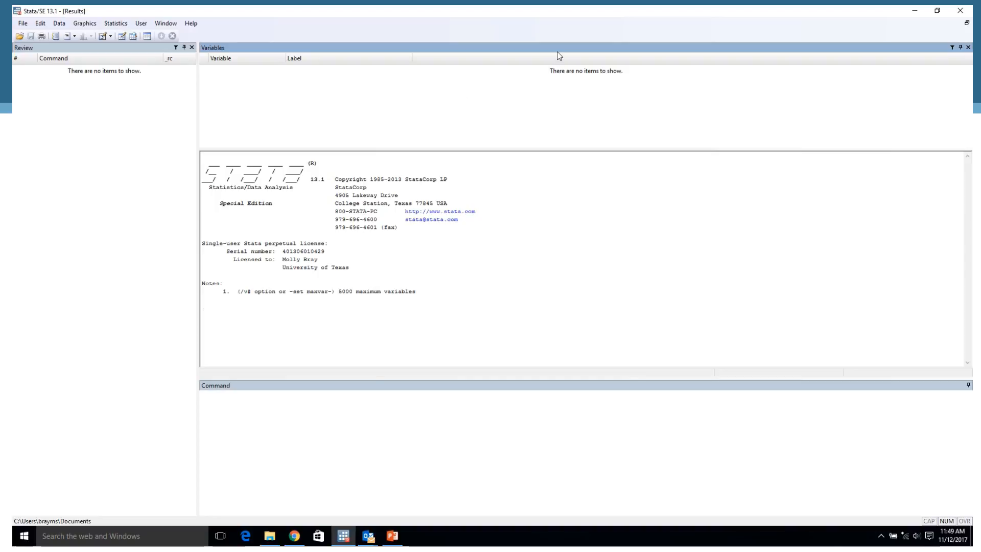
pyautogui.moveTo(559, 53); pyautogui.dragTo(955, 280)
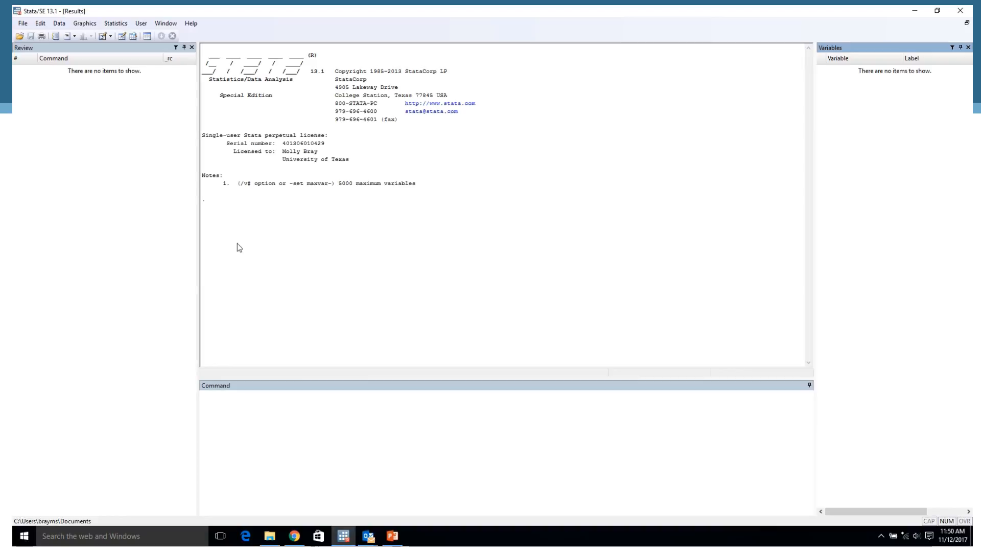
# Begin a log of the output named Stata_Practice in the NTR380K Data folder, using the plain Log (*.log) file type.
pyautogui.click(23, 26)
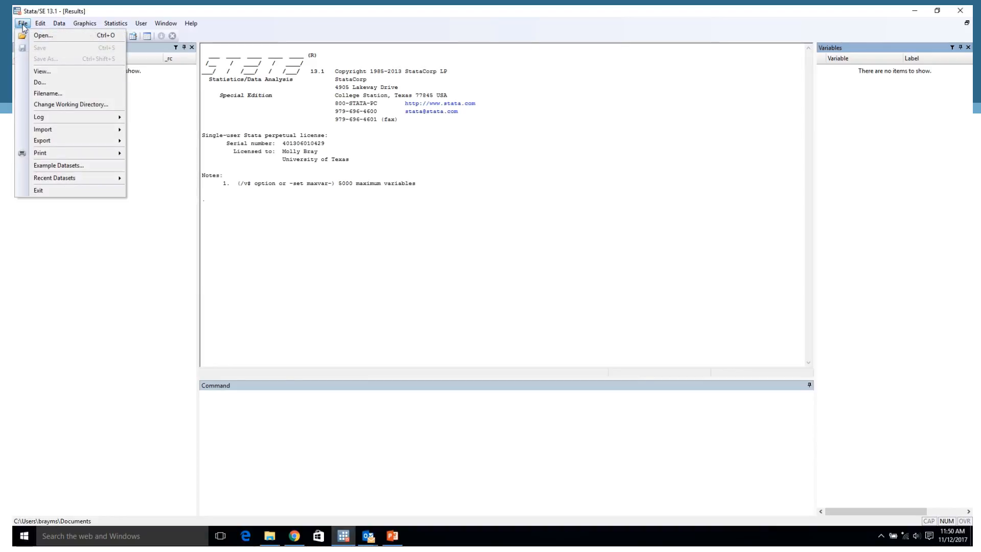
pyautogui.moveTo(72, 118)
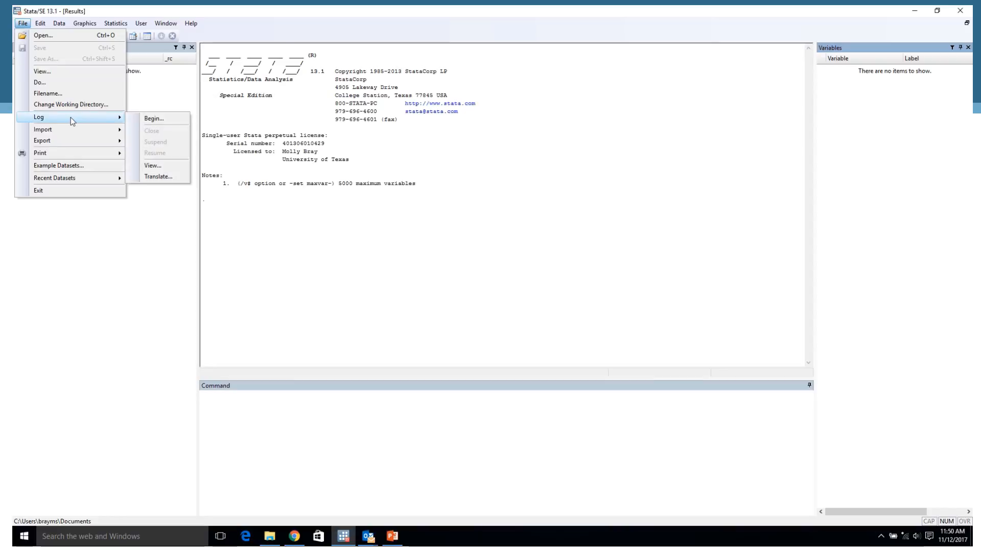
pyautogui.click(154, 119)
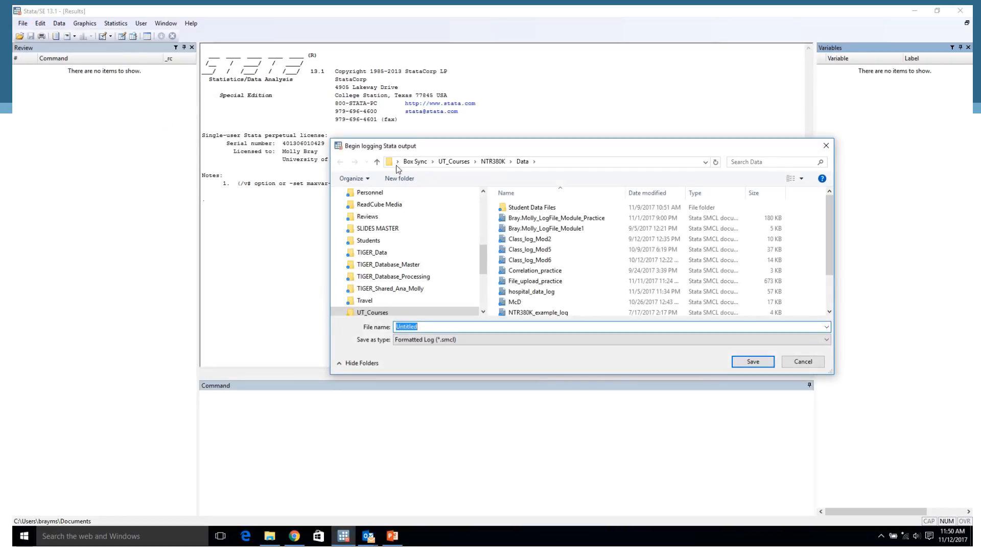
pyautogui.moveTo(569, 152); pyautogui.dragTo(510, 113)
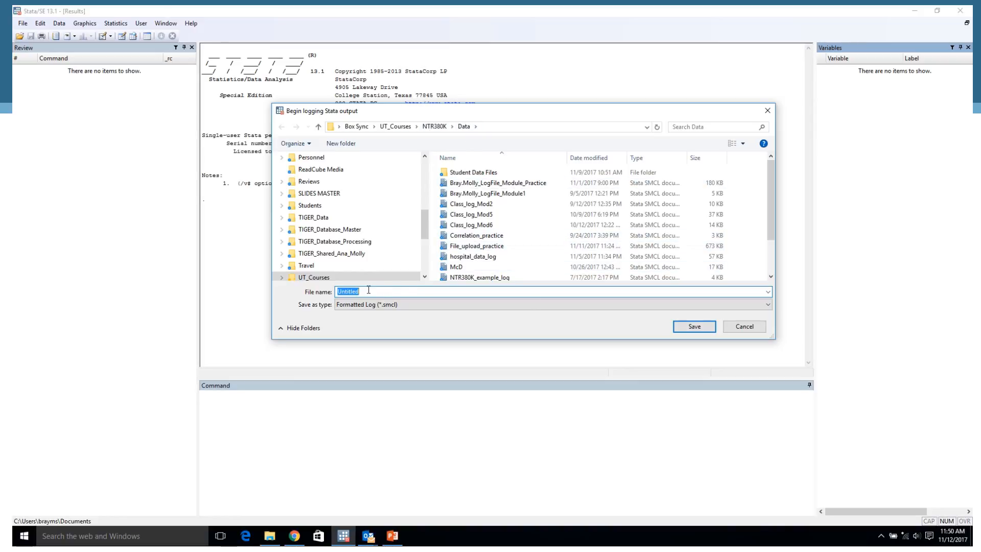
pyautogui.write('S')
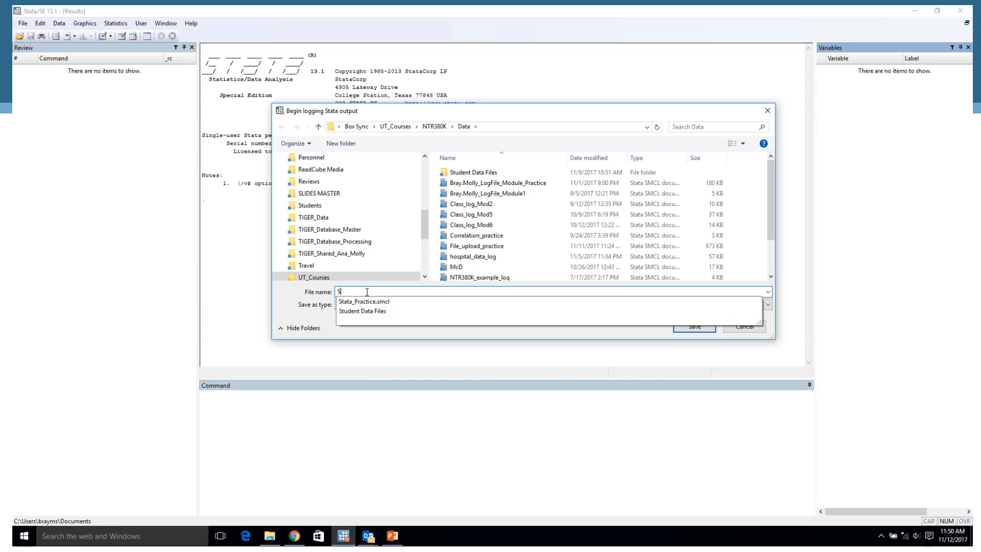
pyautogui.write('tata_Prac')
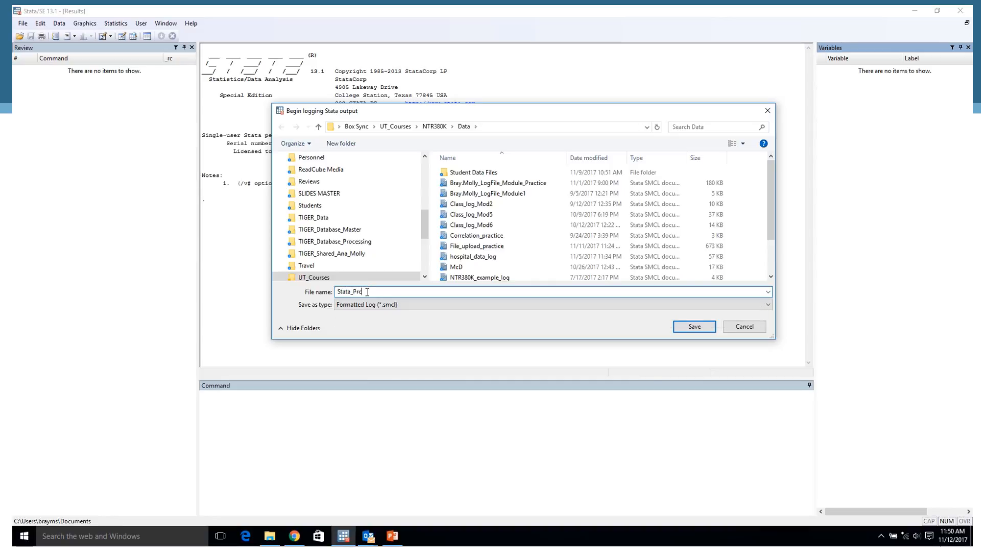
pyautogui.write('tice')
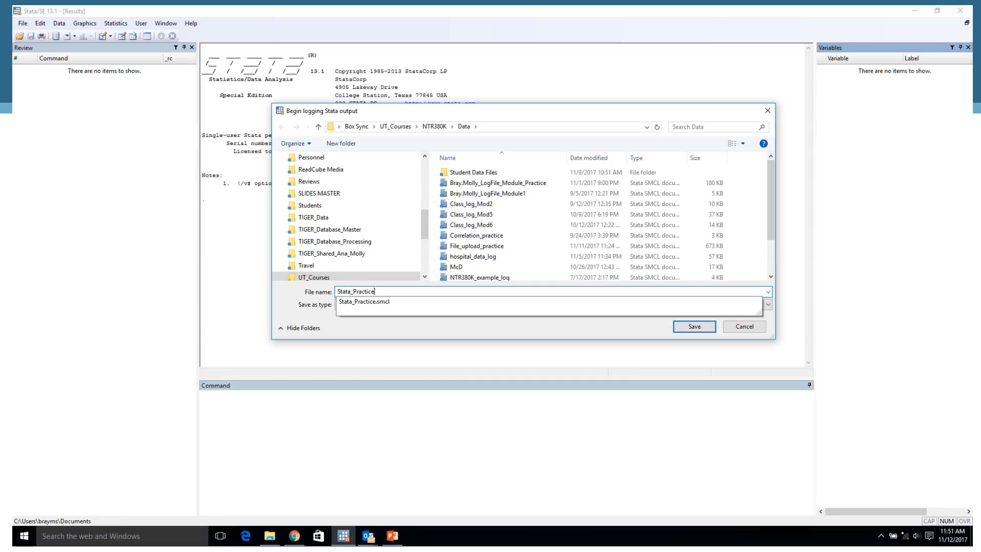
pyautogui.click(385, 301)
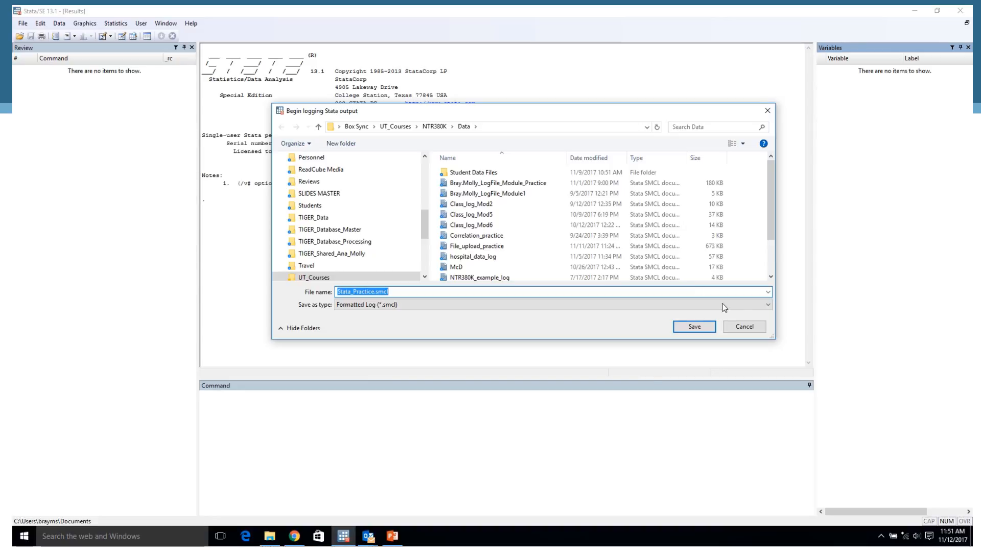
pyautogui.click(769, 306)
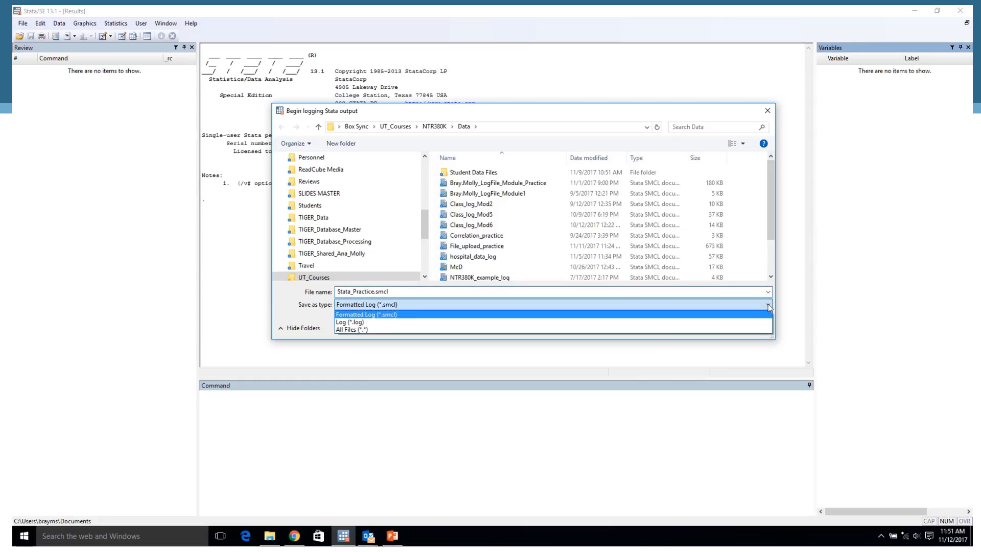
pyautogui.click(427, 322)
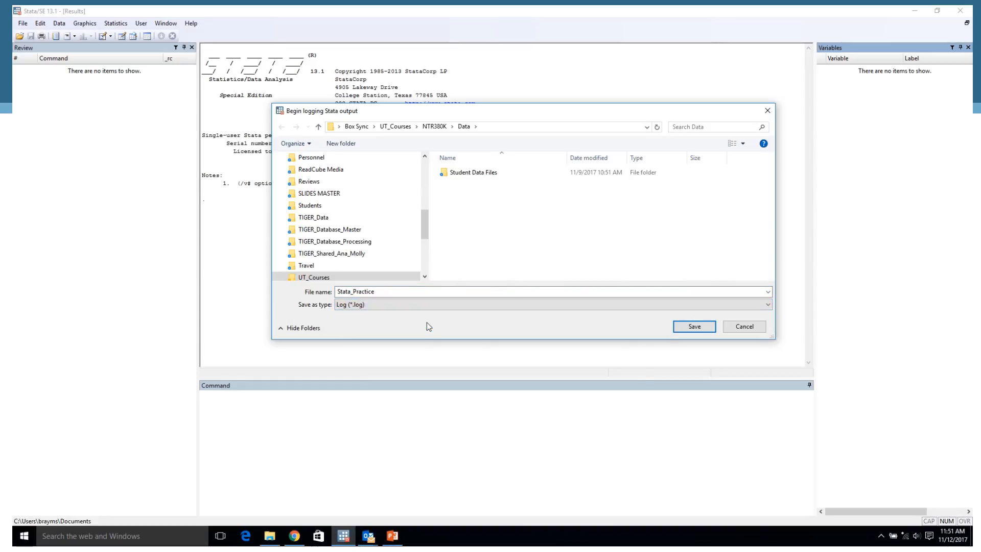
pyautogui.click(702, 330)
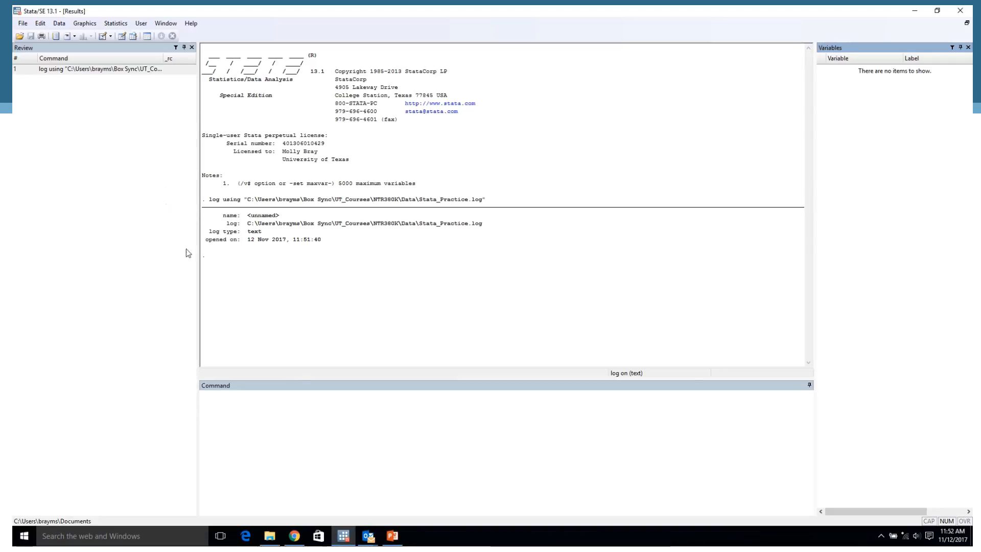
# Switch to File Explorer and open the Correlation_example Stata dataset from the NTR380K Data folder.
pyautogui.click(271, 540)
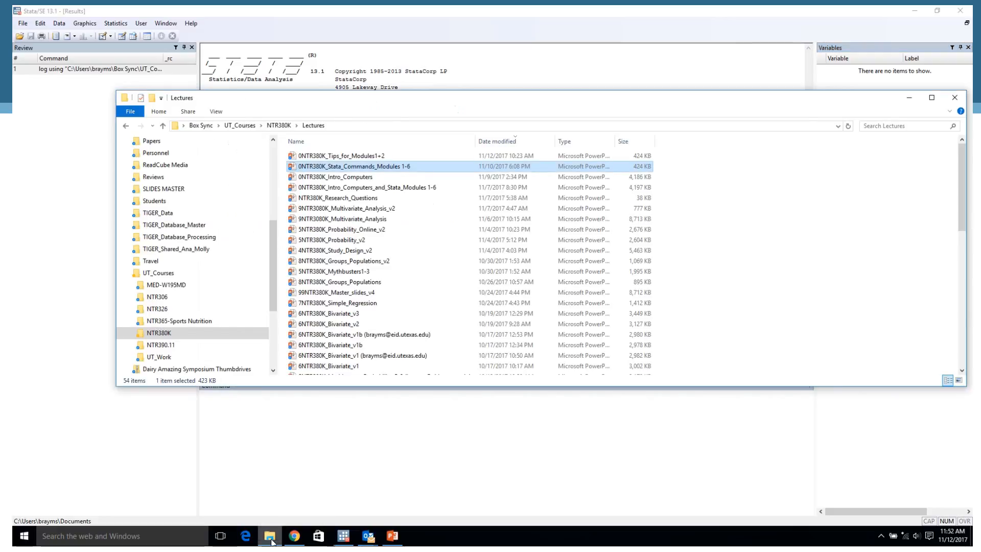
pyautogui.click(276, 126)
pyautogui.click(306, 190)
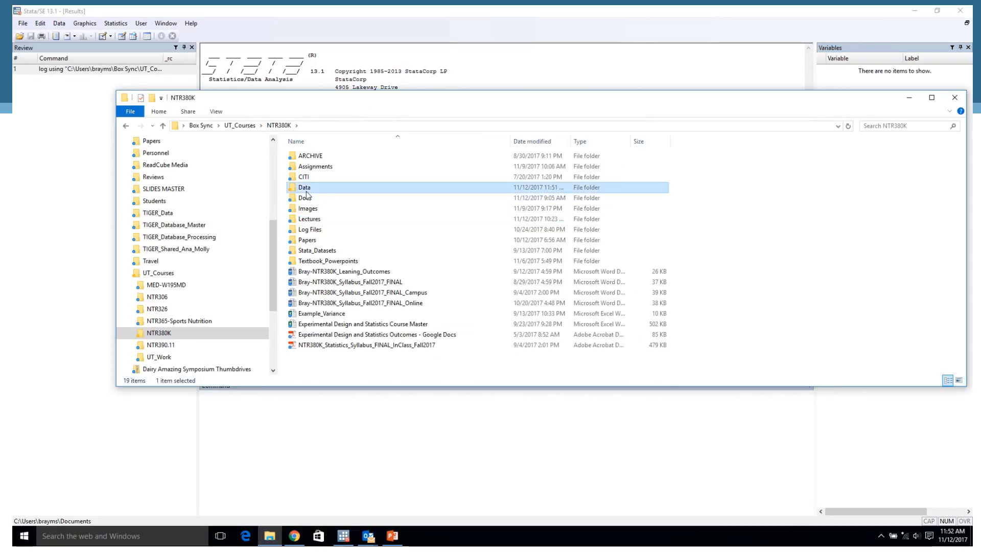
pyautogui.doubleClick(305, 189)
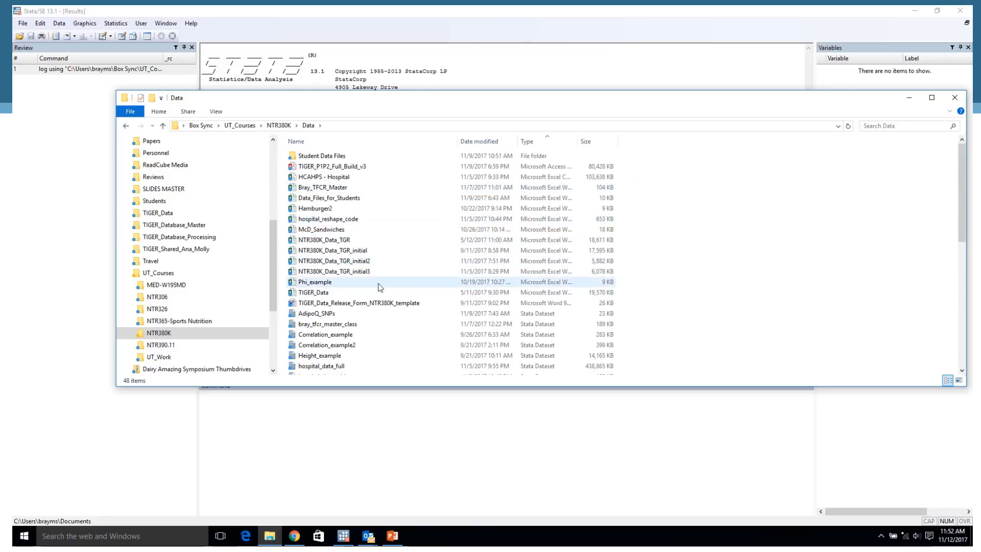
pyautogui.click(340, 341)
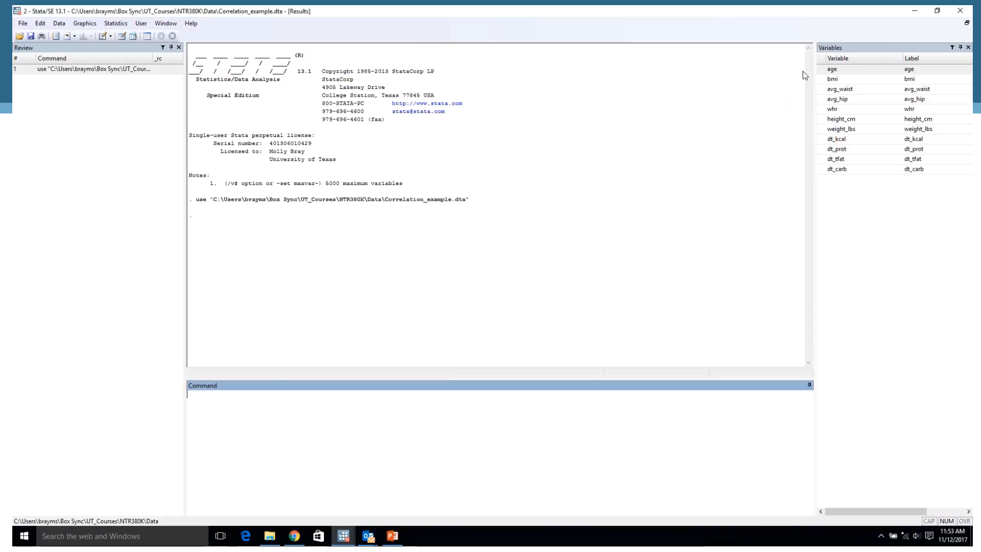
# Restore the second Stata instance to a smaller window, compare it with the instance that has the log, and close the second one.
pyautogui.click(935, 12)
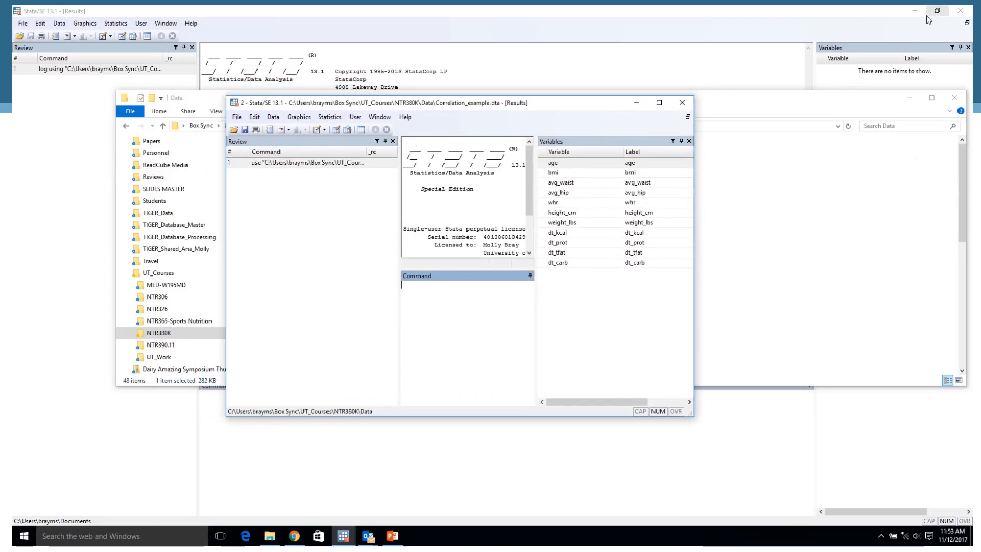
pyautogui.moveTo(593, 104); pyautogui.dragTo(859, 137)
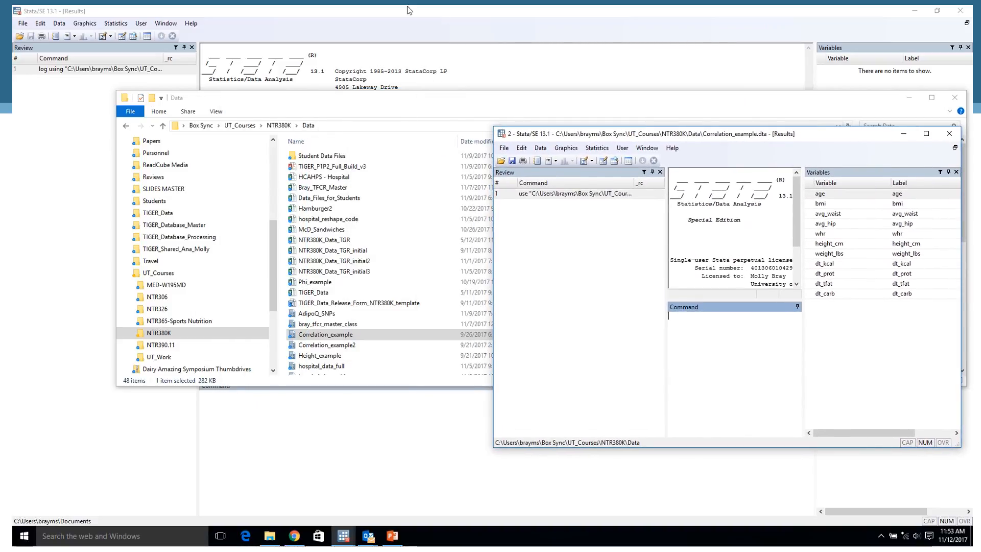
pyautogui.click(484, 51)
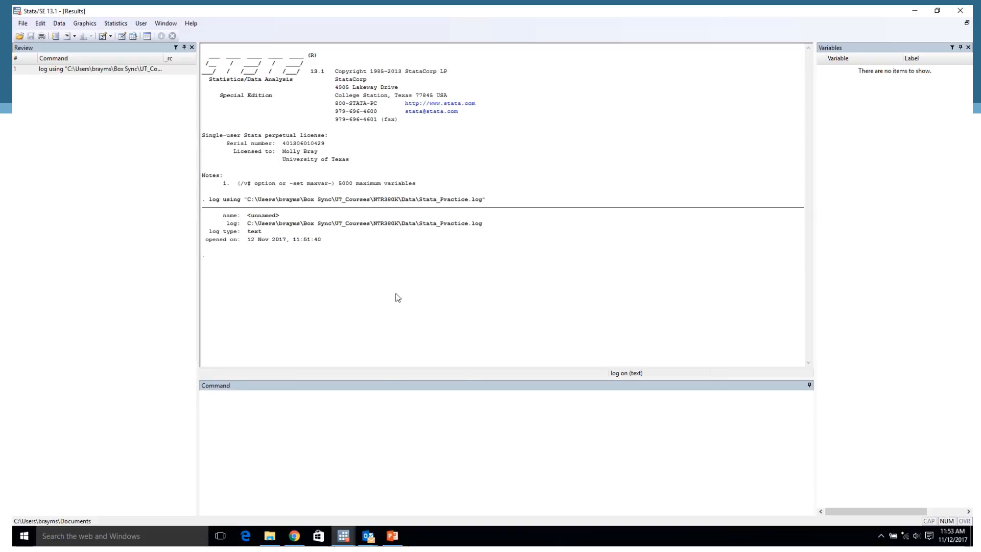
pyautogui.moveTo(344, 536)
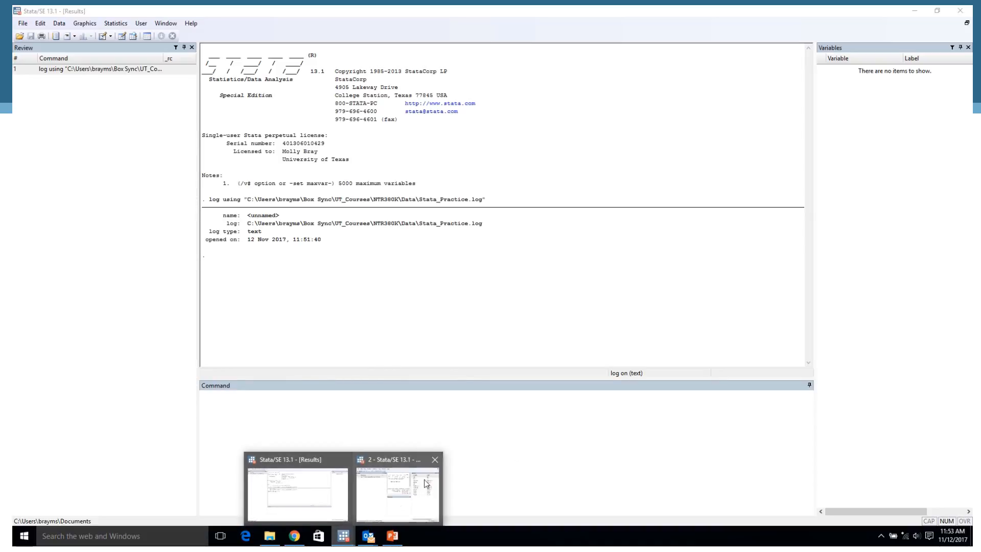
pyautogui.click(402, 491)
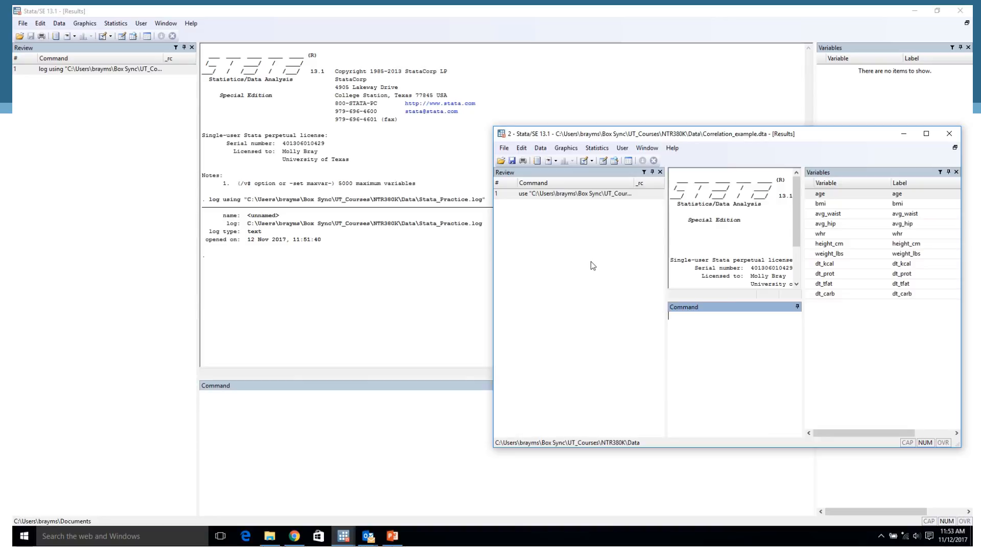
pyautogui.click(949, 133)
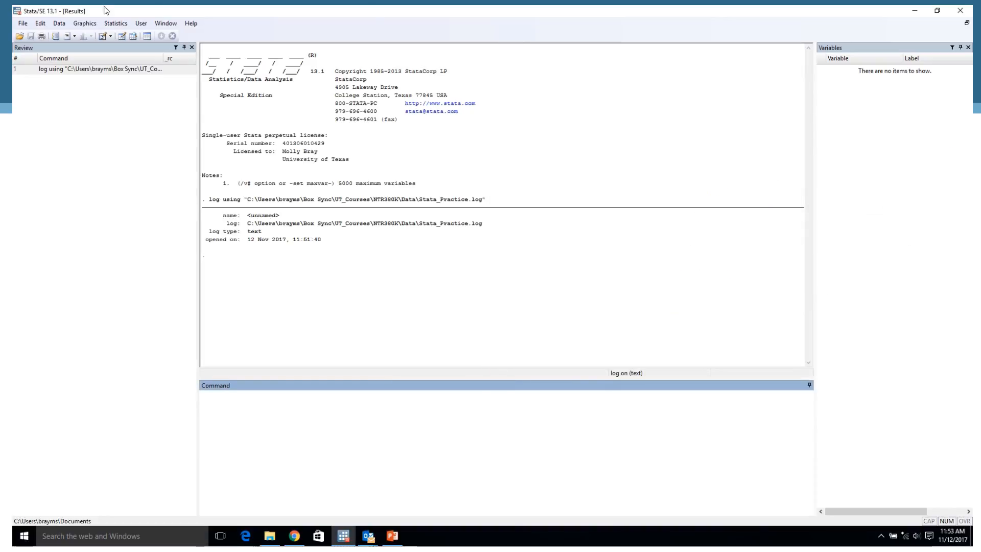
# Start an Excel spreadsheet import and choose NTR380K_Data_TGR_initial3 from the Data folder as the source file.
pyautogui.click(22, 24)
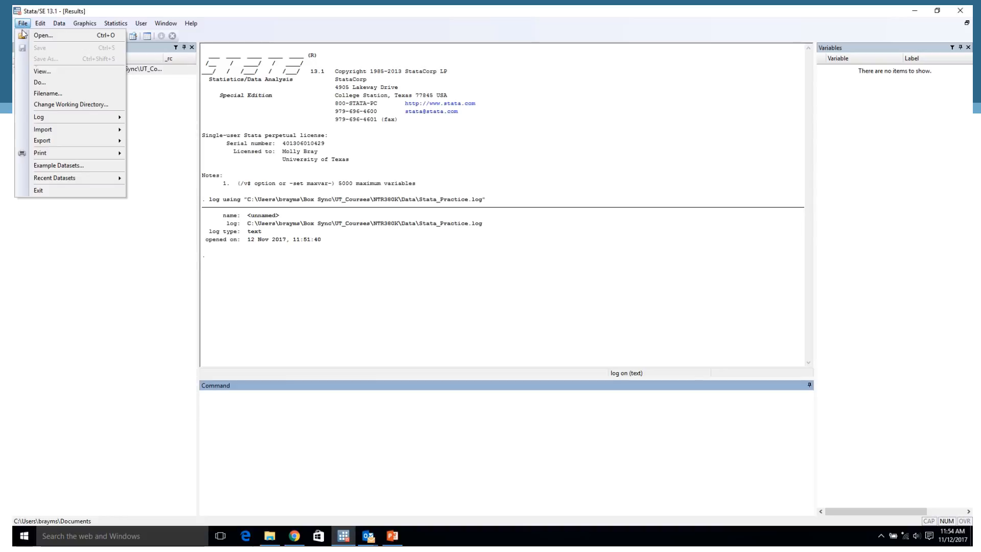
pyautogui.moveTo(65, 134)
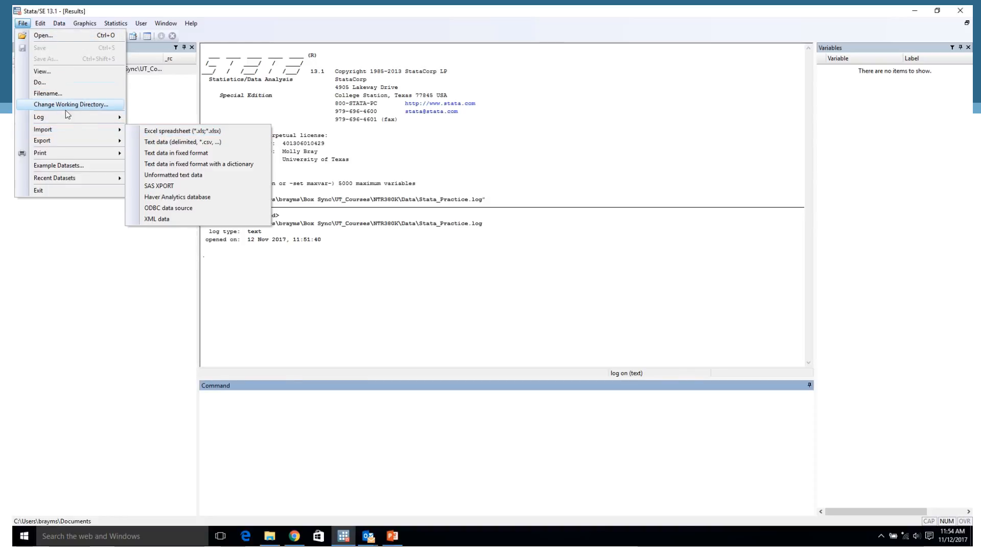
pyautogui.click(175, 131)
pyautogui.click(581, 190)
pyautogui.click(567, 302)
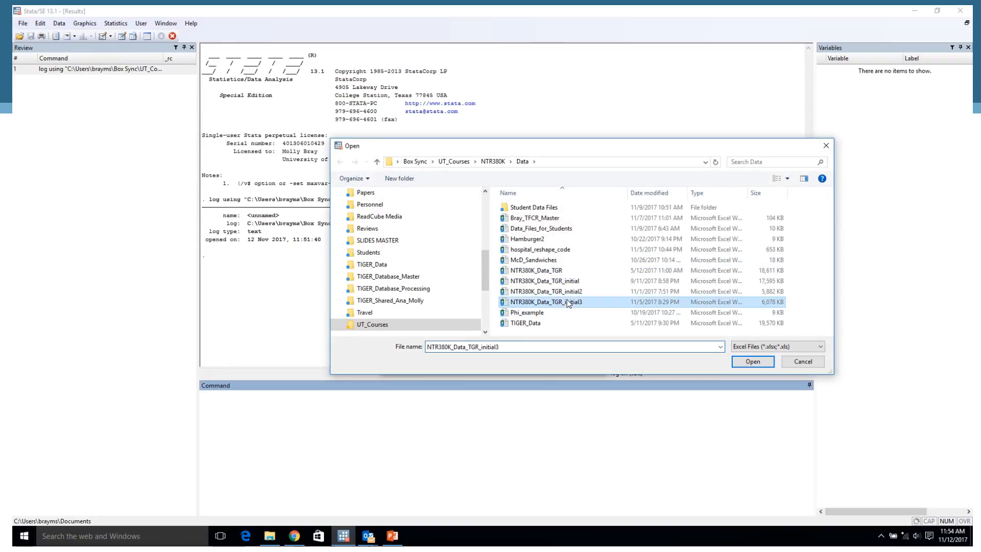
pyautogui.click(751, 363)
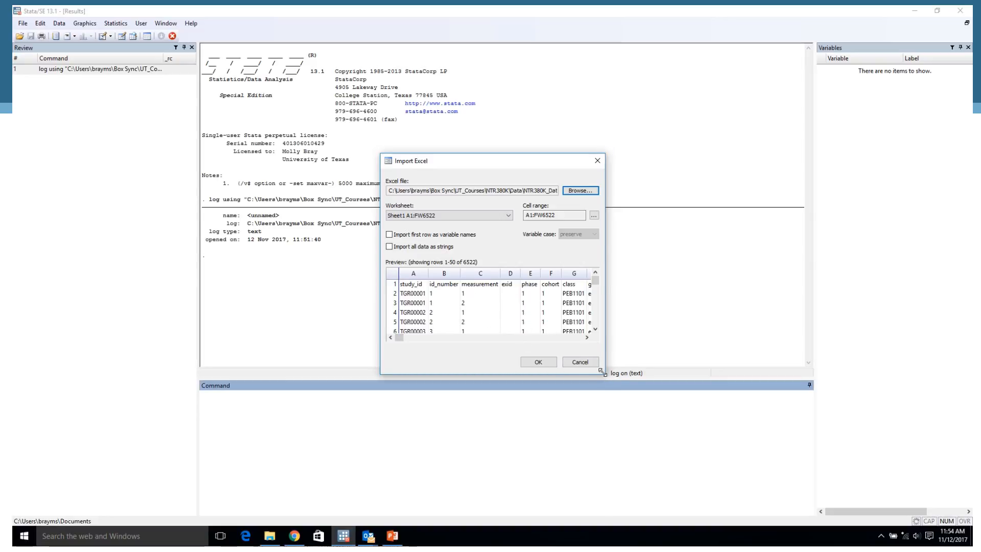
# Enlarge the import preview and import Sheet1 with the first row as variable names.
pyautogui.moveTo(601, 372); pyautogui.dragTo(778, 466)
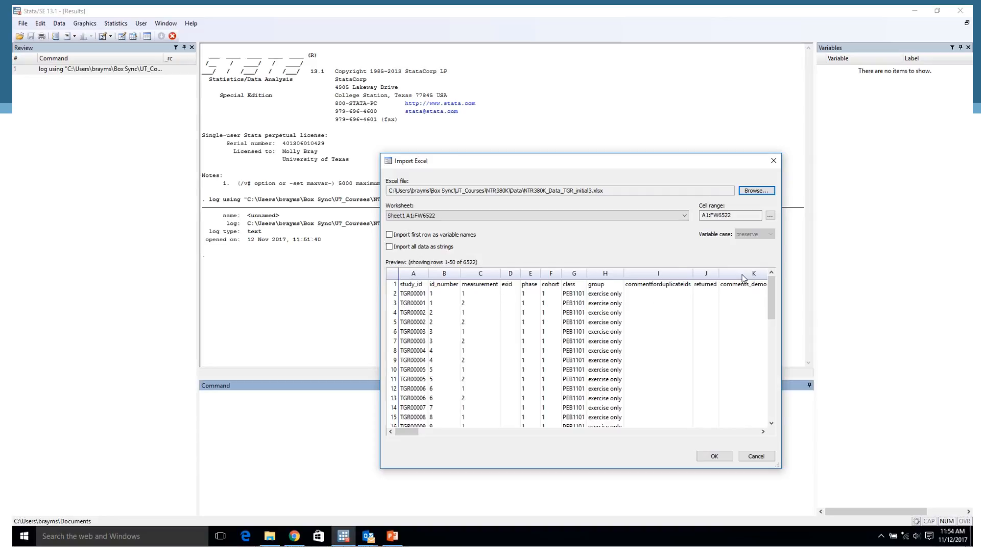
pyautogui.click(390, 235)
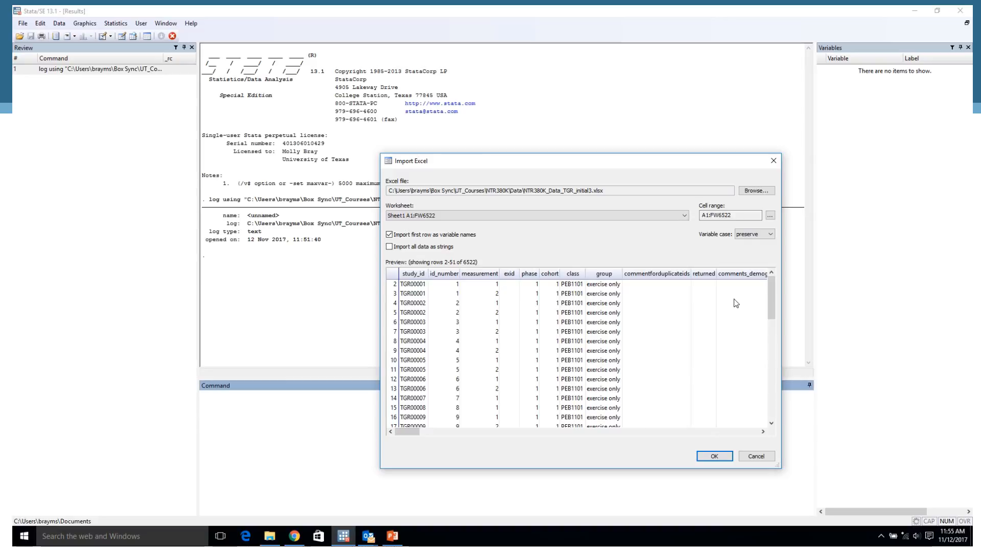
pyautogui.click(714, 455)
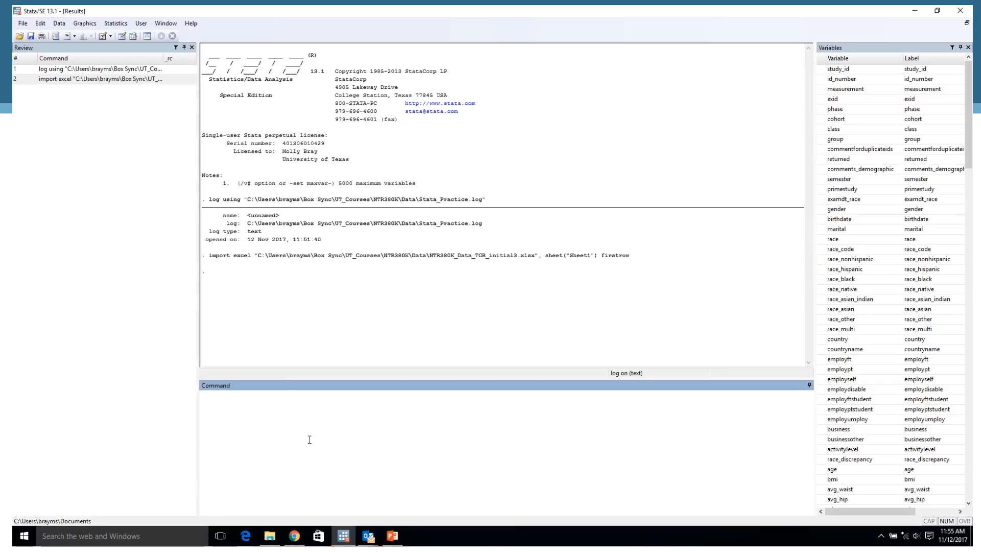
# Save the imported dataset as a Stata data file named TIGER_initial3 in the NTR380K Data folder.
pyautogui.click(24, 26)
pyautogui.click(57, 61)
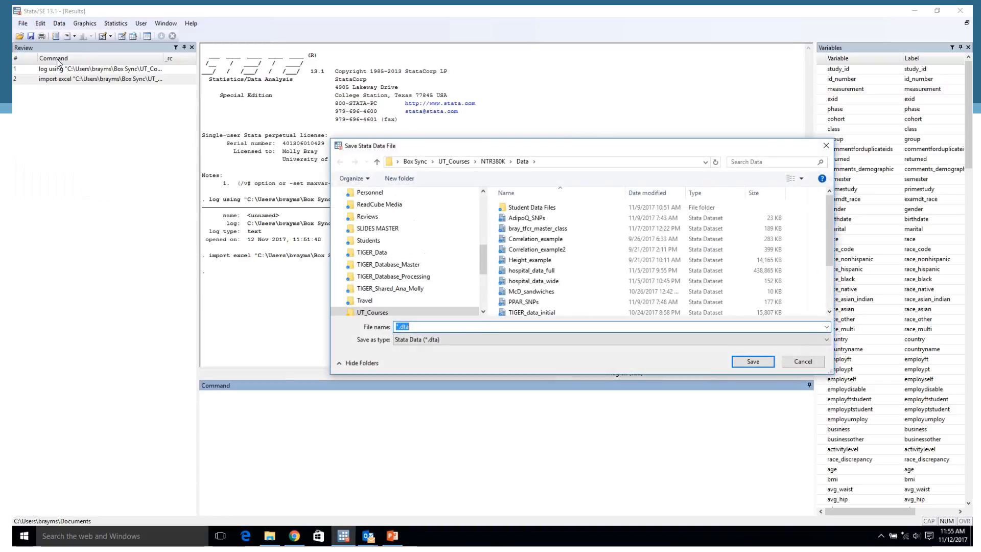
pyautogui.click(397, 327)
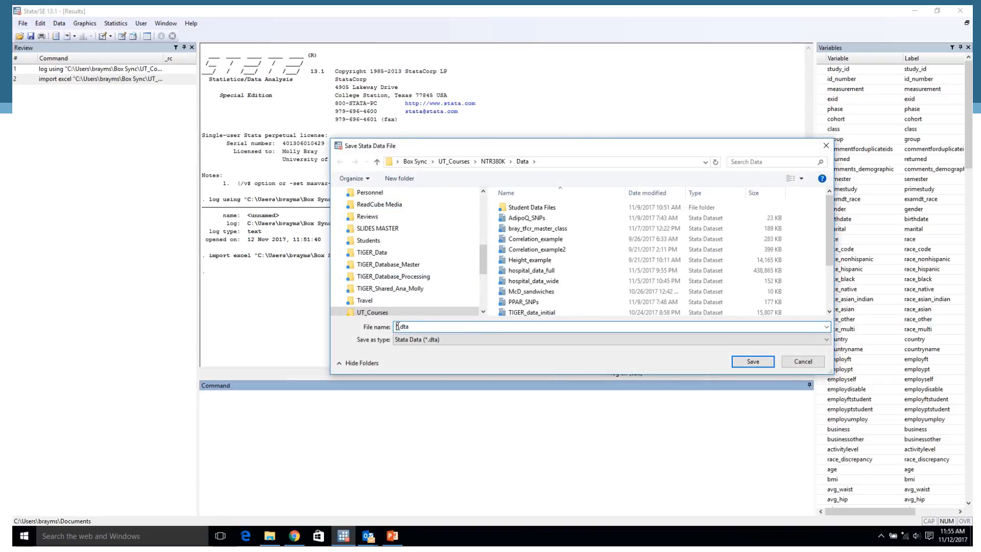
pyautogui.write('Ti')
pyautogui.press('BackSpace')
pyautogui.write('IGER_initial3')
pyautogui.click(758, 362)
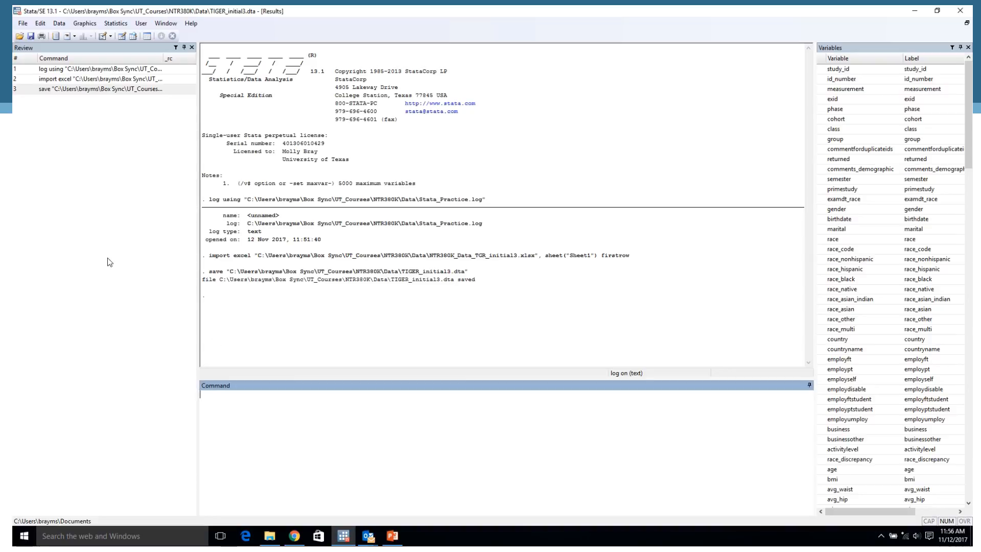
pyautogui.click(24, 25)
pyautogui.click(41, 30)
pyautogui.moveTo(23, 24)
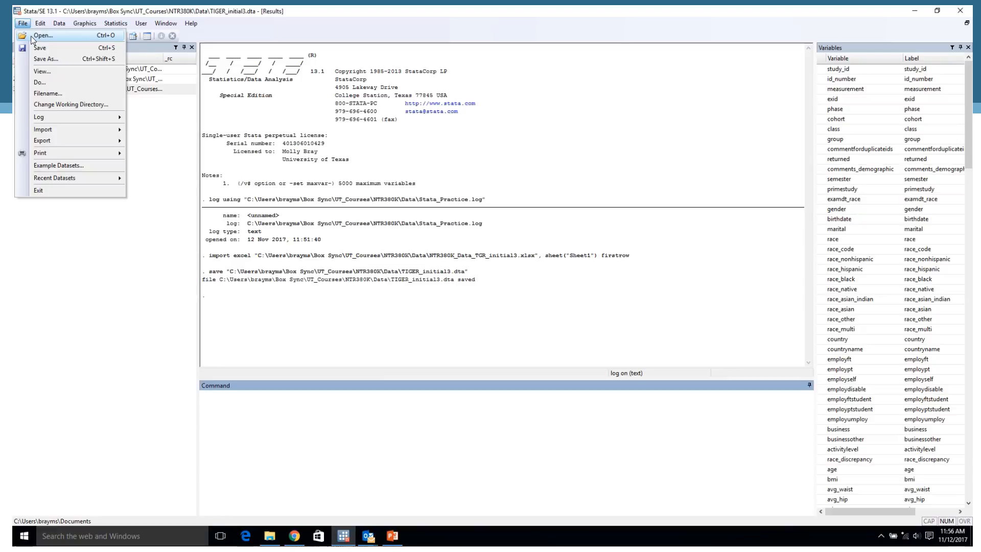
pyautogui.click(247, 416)
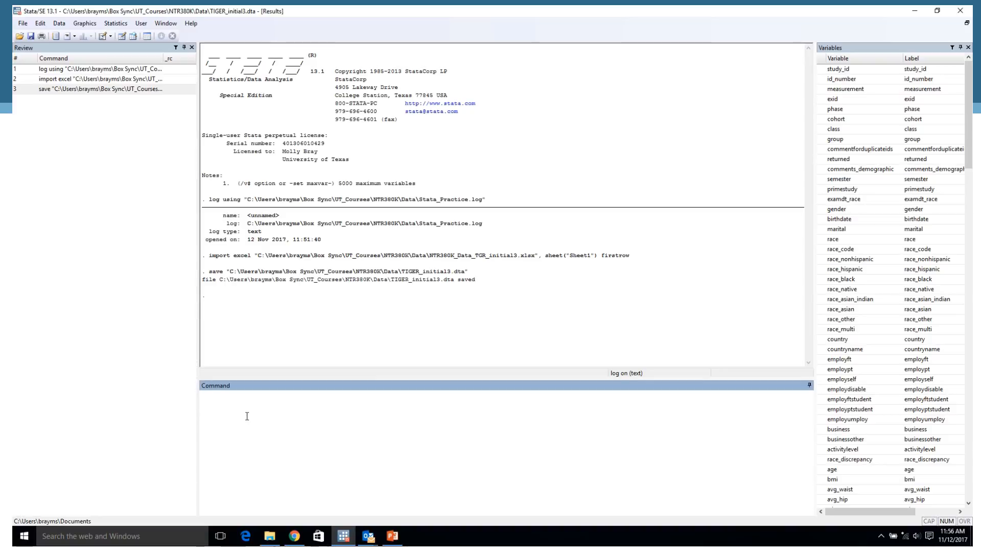
pyautogui.moveTo(454, 26)
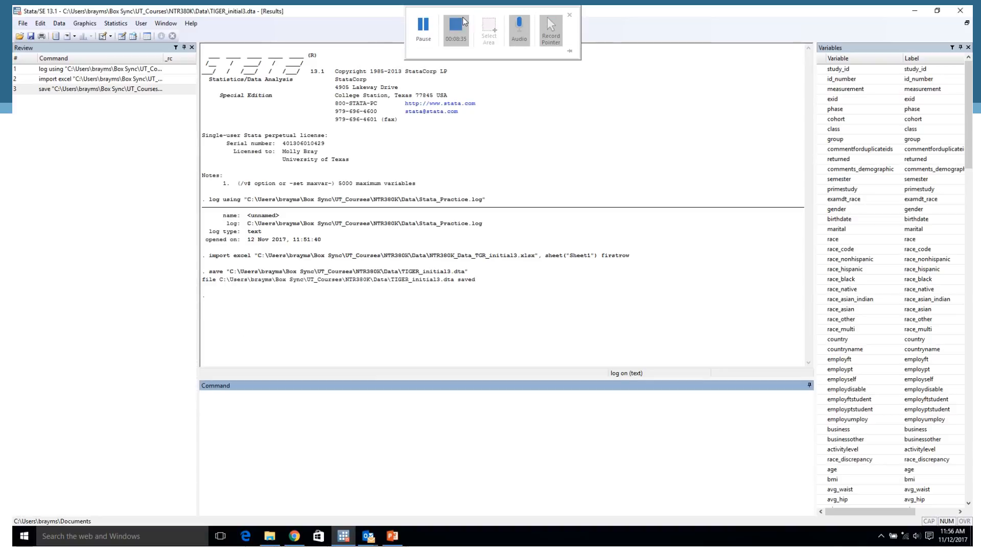
pyautogui.click(424, 25)
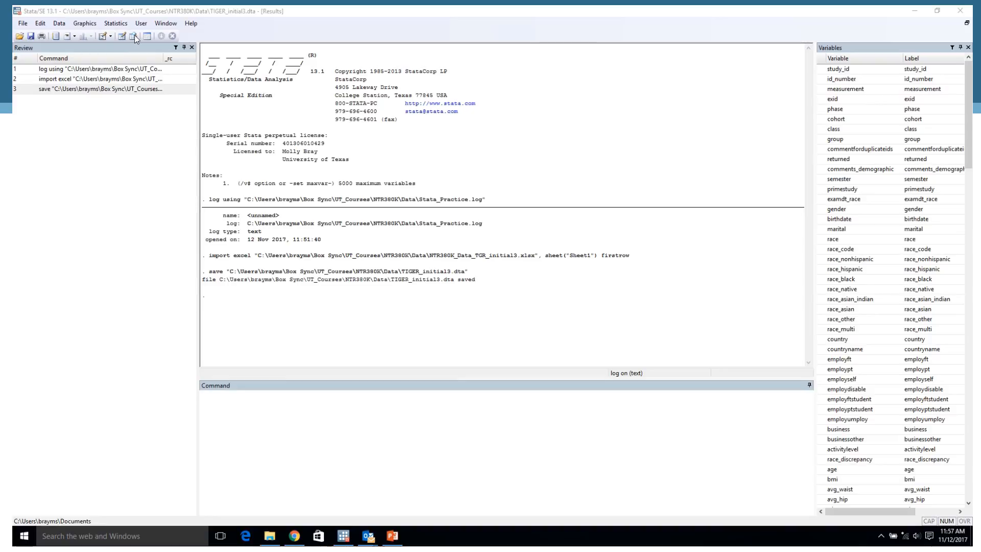
# Run the browse command, look through the dataset's columns from study_id to exclude, and close the Data Editor.
pyautogui.click(250, 397)
pyautogui.write('edit')
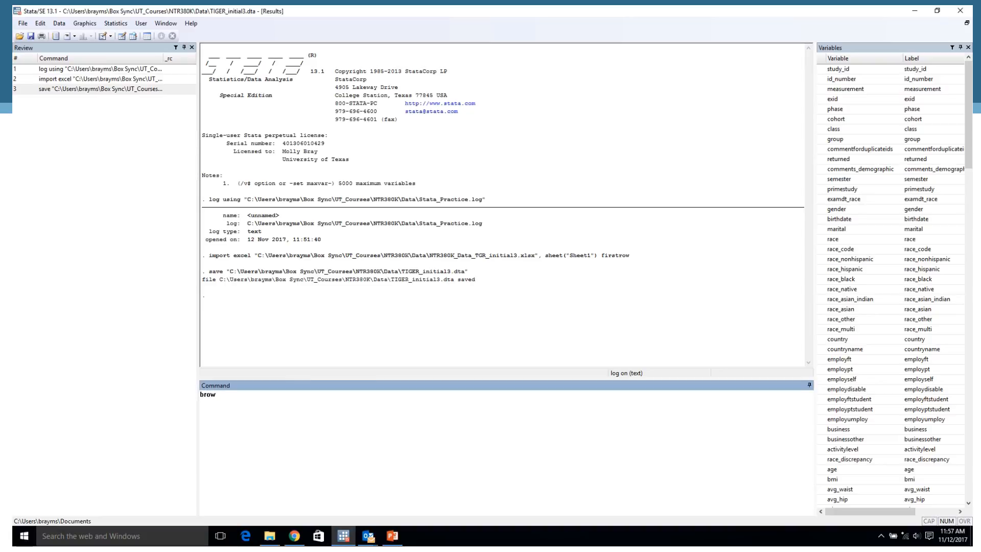
pyautogui.press('Return')
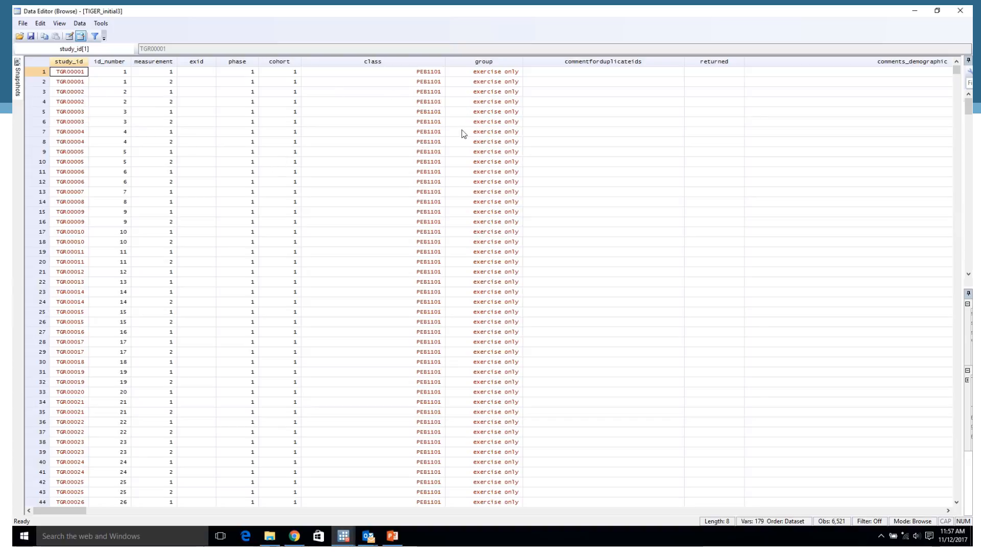
pyautogui.moveTo(81, 511); pyautogui.dragTo(451, 531)
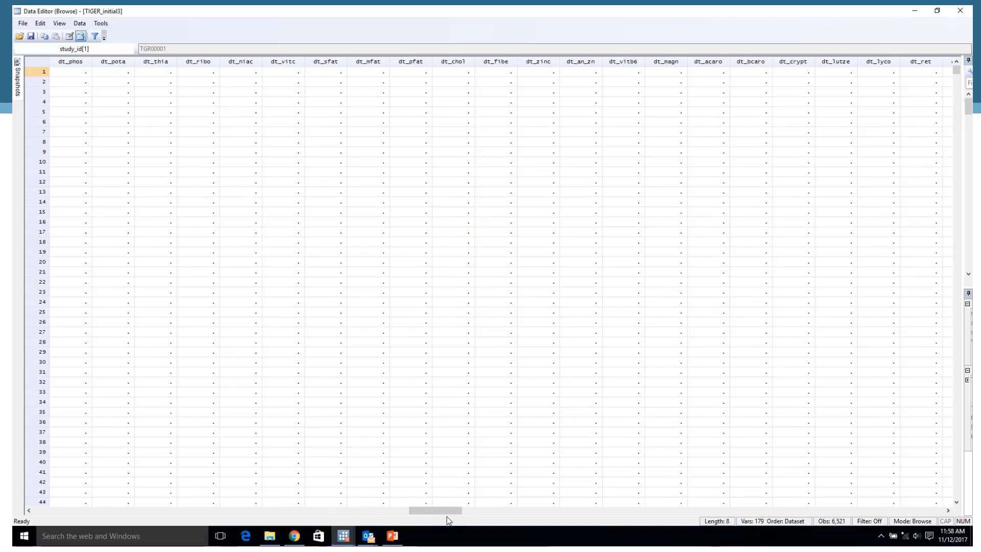
pyautogui.moveTo(445, 510); pyautogui.dragTo(869, 511)
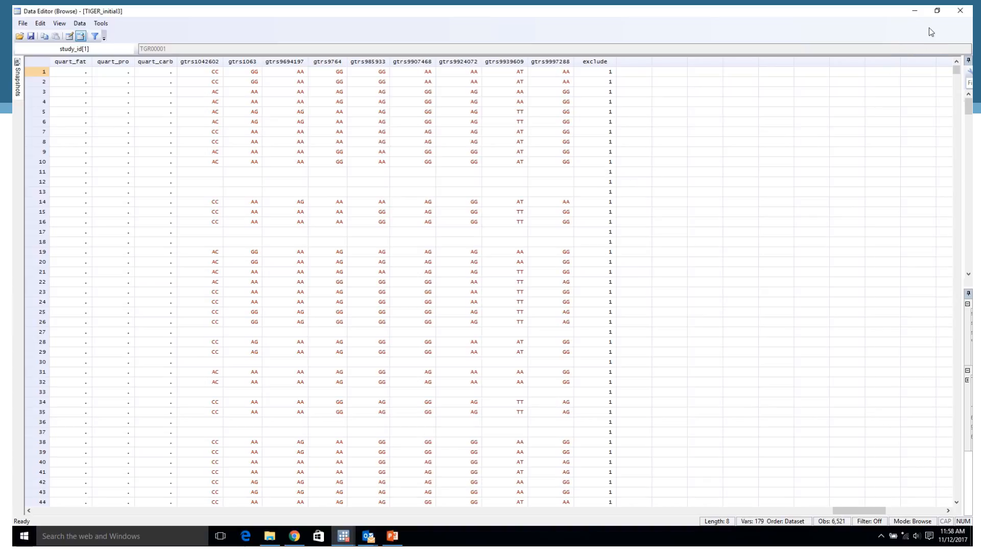
pyautogui.click(960, 11)
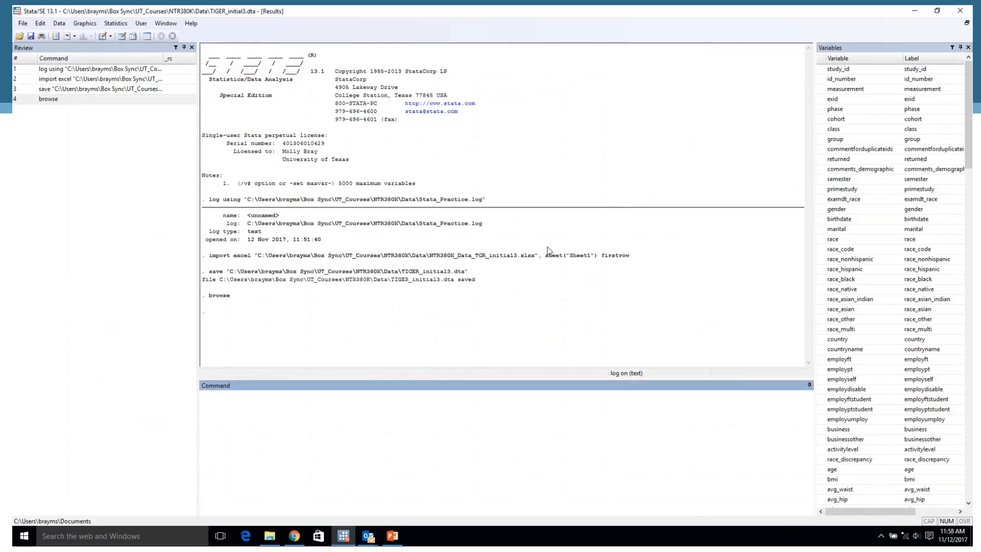